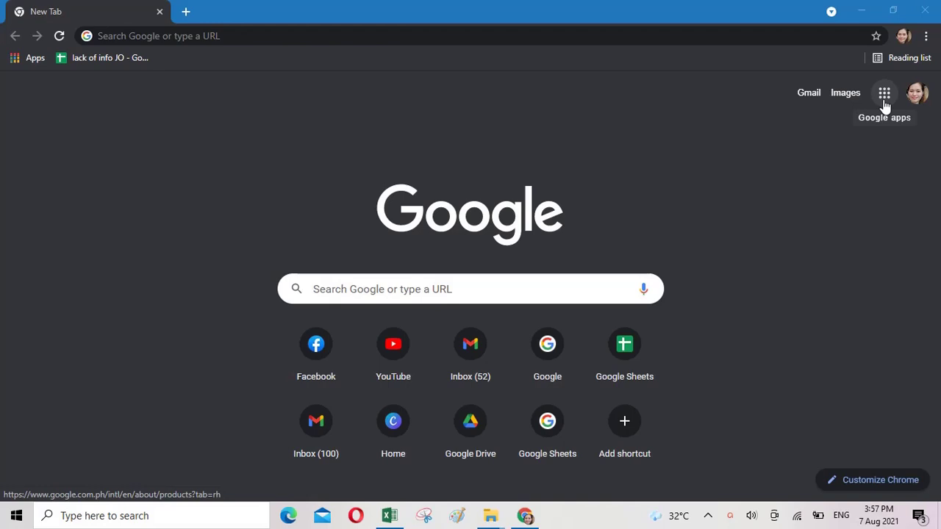
- Launch Google Sheets from Chrome's Google apps panel
{"action": "left_click", "coordinate": [885, 107]}
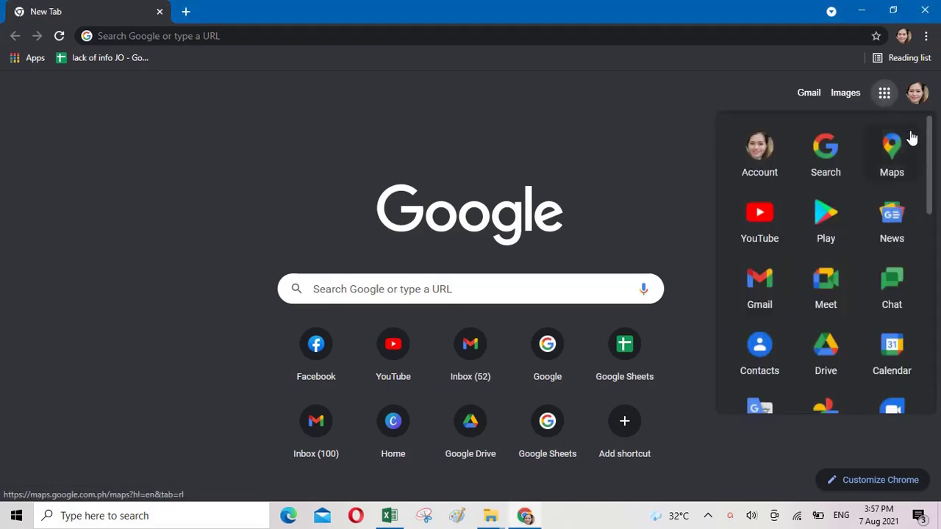
{"action": "left_click_drag", "start_coordinate": [932, 147], "coordinate": [939, 262]}
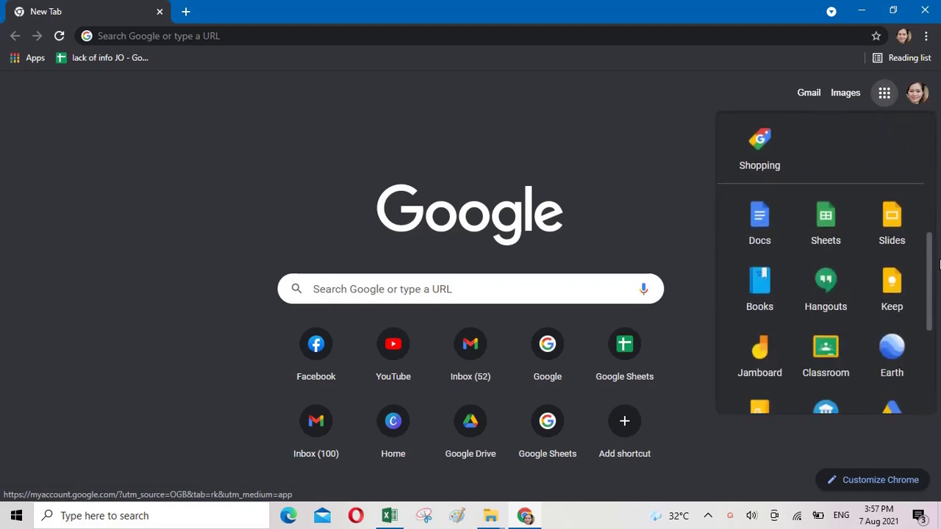
{"action": "left_click", "coordinate": [825, 224]}
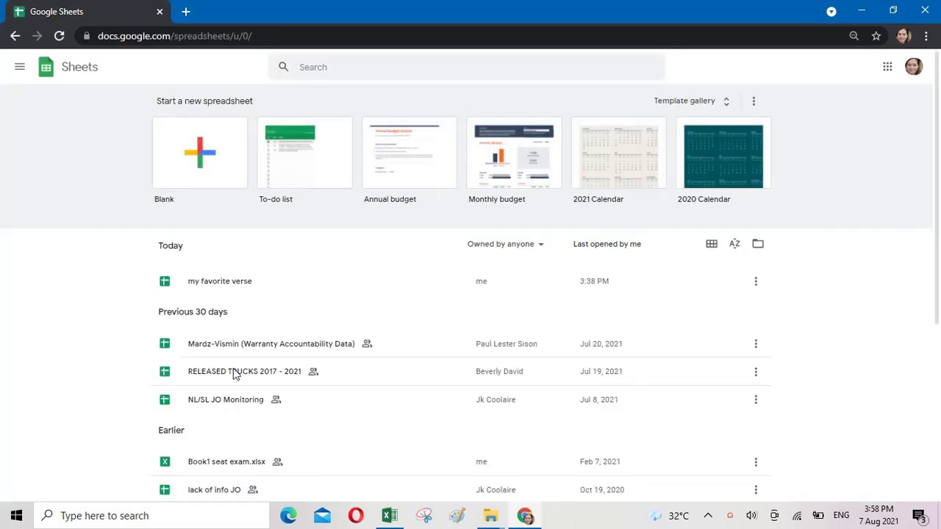
- Create a new Untitled spreadsheet from the Blank template
{"action": "left_click", "coordinate": [197, 163]}
{"action": "left_click", "coordinate": [197, 163]}
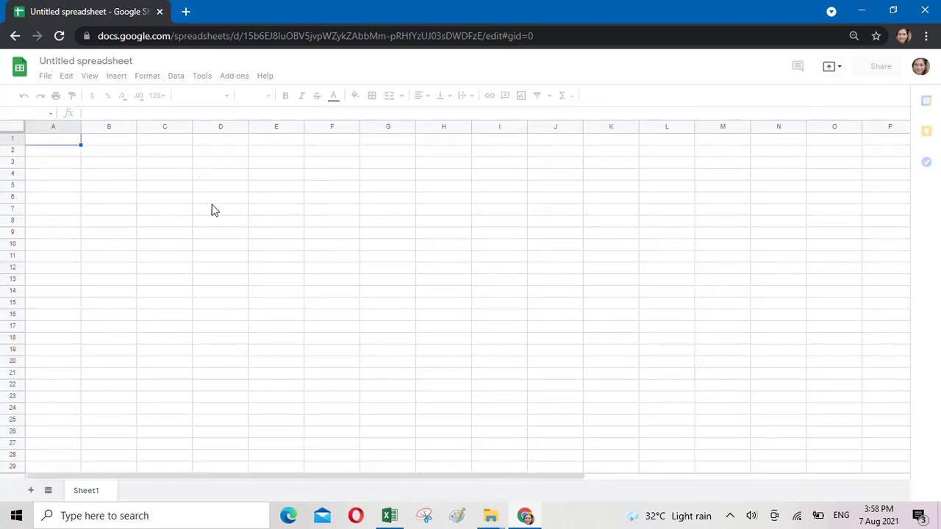
{"action": "mouse_move", "coordinate": [399, 524]}
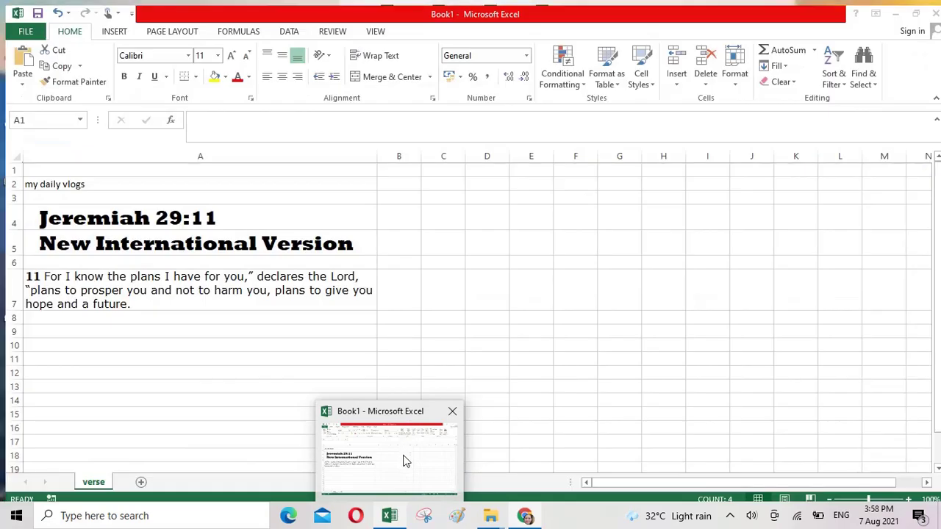
- Copy the Jeremiah 29:11 verse cells A2:A10 from Excel's Book1, then return to Chrome
{"action": "left_click", "coordinate": [404, 460]}
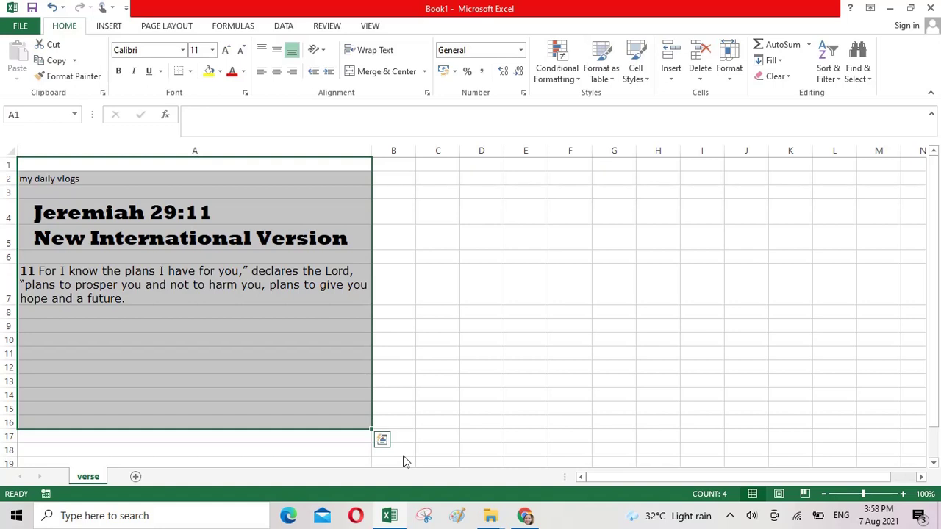
{"action": "left_click", "coordinate": [528, 346]}
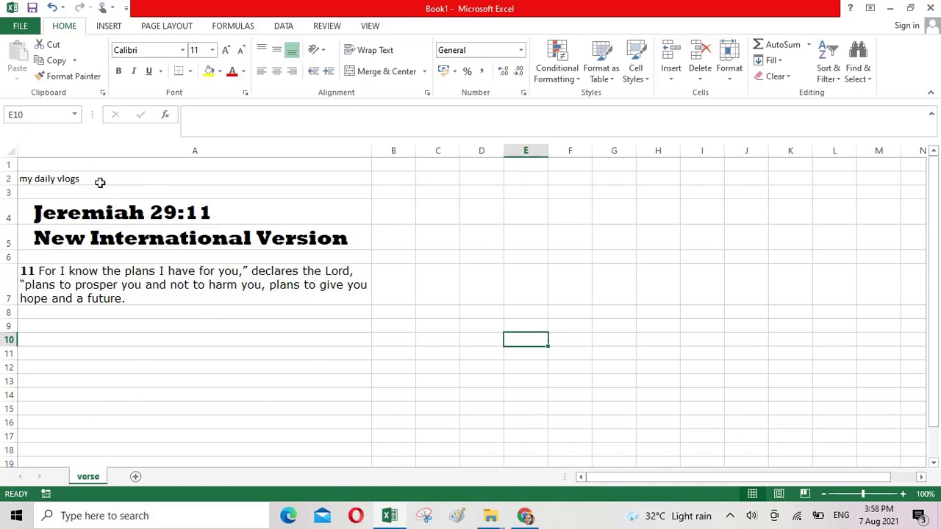
{"action": "left_click_drag", "start_coordinate": [99, 183], "coordinate": [183, 304]}
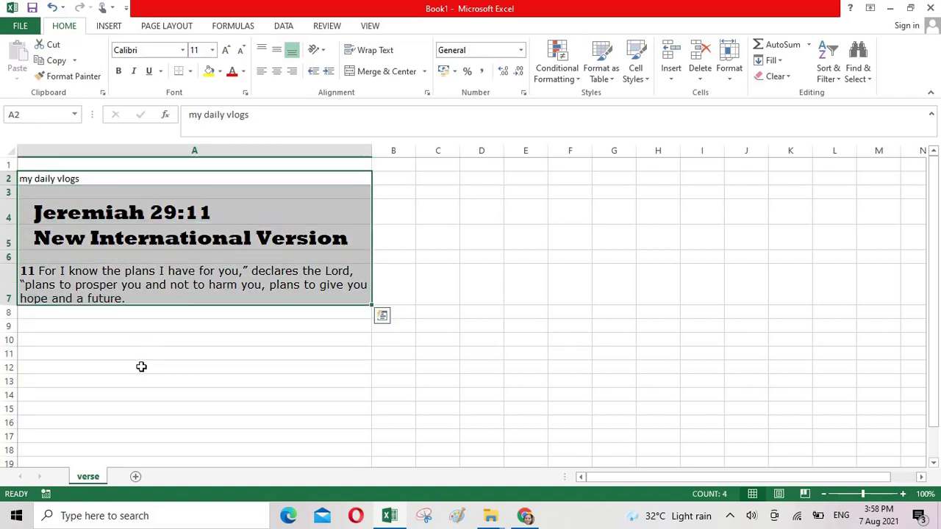
{"action": "left_click_drag", "start_coordinate": [65, 179], "coordinate": [237, 334]}
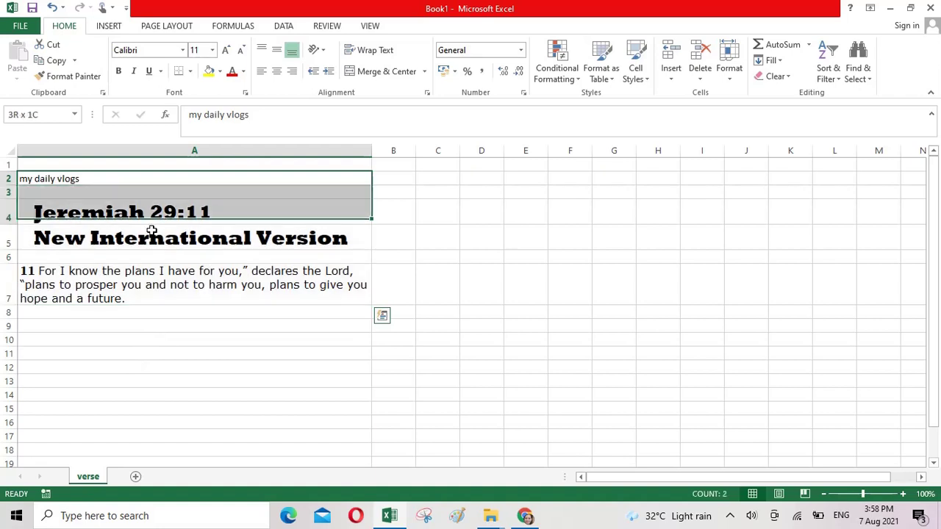
{"action": "key", "text": "ctrl+c"}
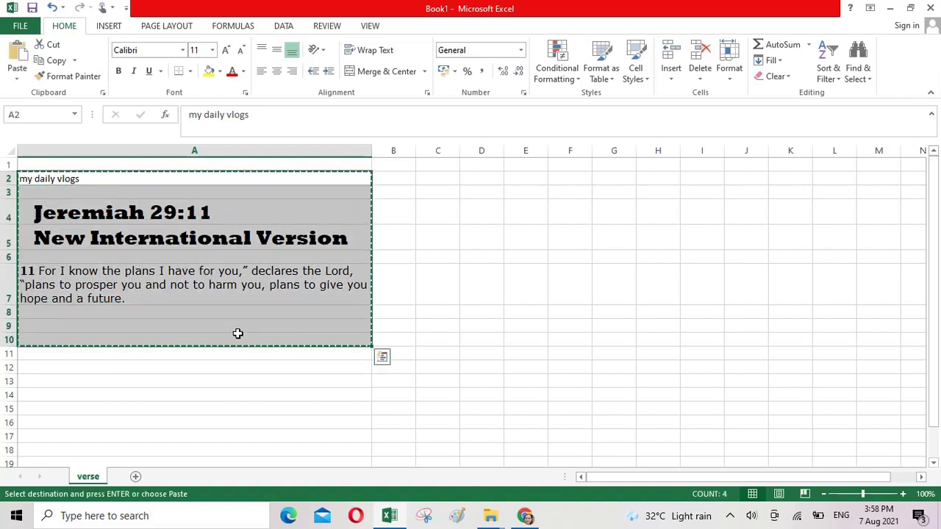
{"action": "left_click", "coordinate": [524, 517]}
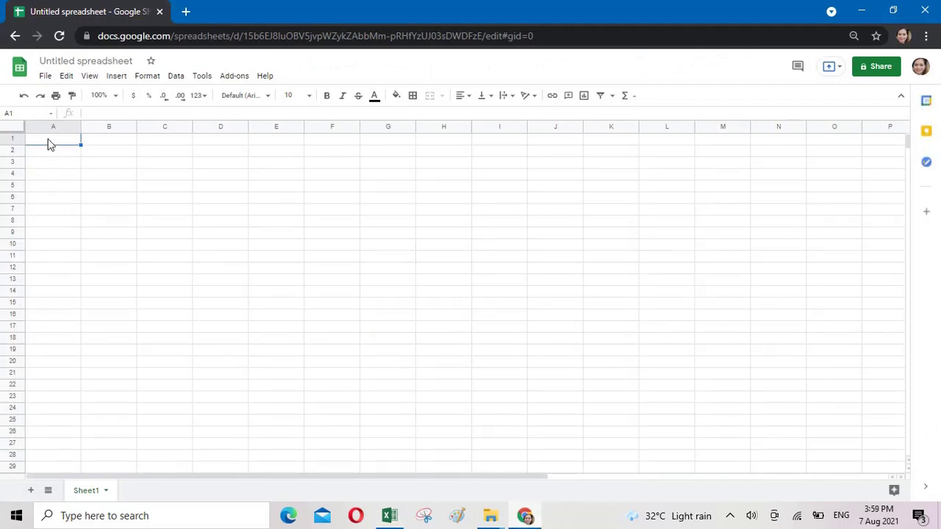
- Paste the verse block at A1 and rename the Sheet1 tab to 'verse'
{"action": "key", "text": "ctrl+v"}
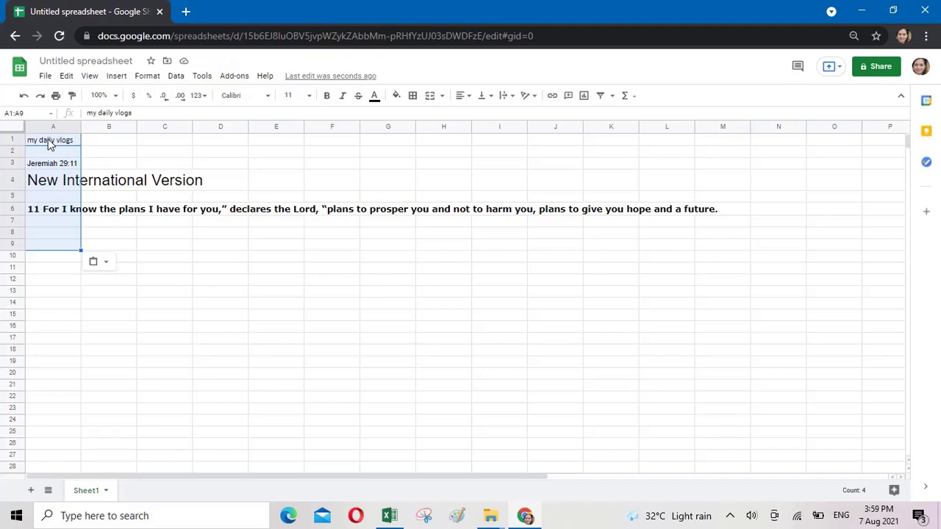
{"action": "right_click", "coordinate": [86, 498]}
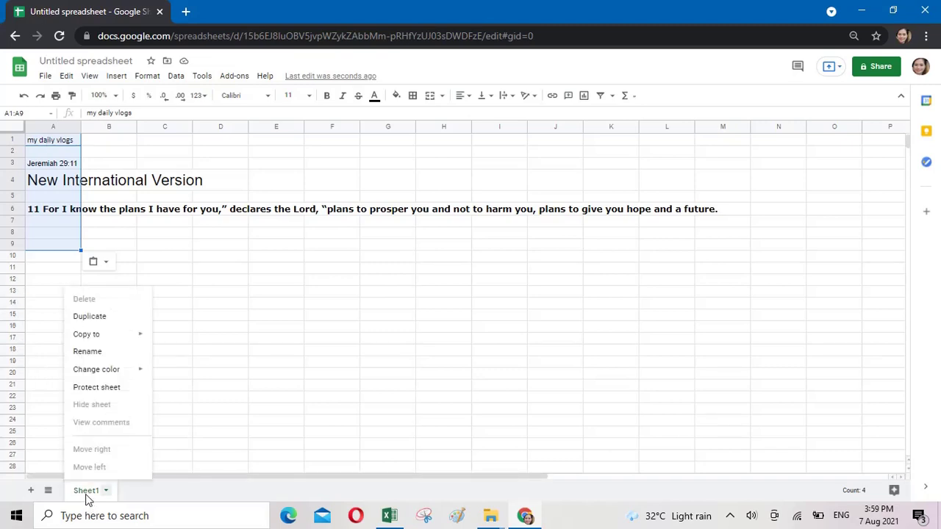
{"action": "mouse_move", "coordinate": [103, 370]}
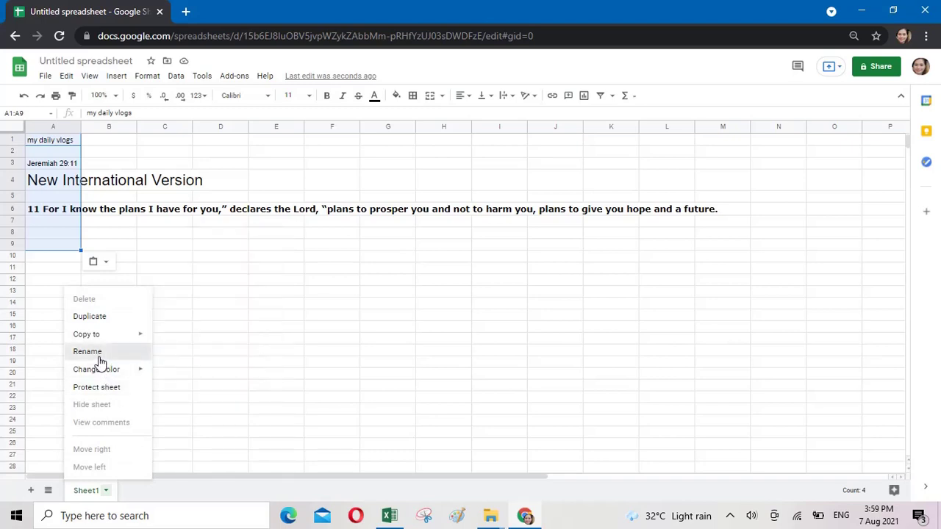
{"action": "left_click", "coordinate": [99, 358]}
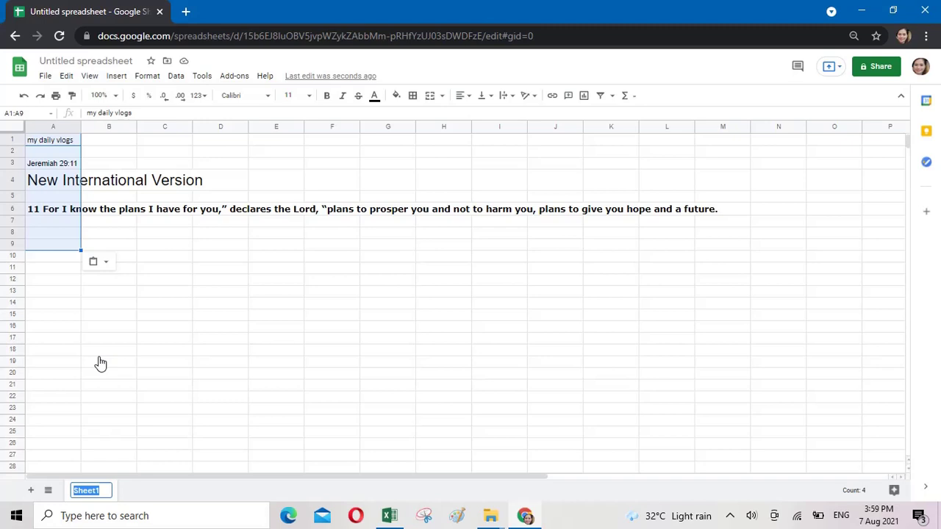
{"action": "type", "text": "ve"}
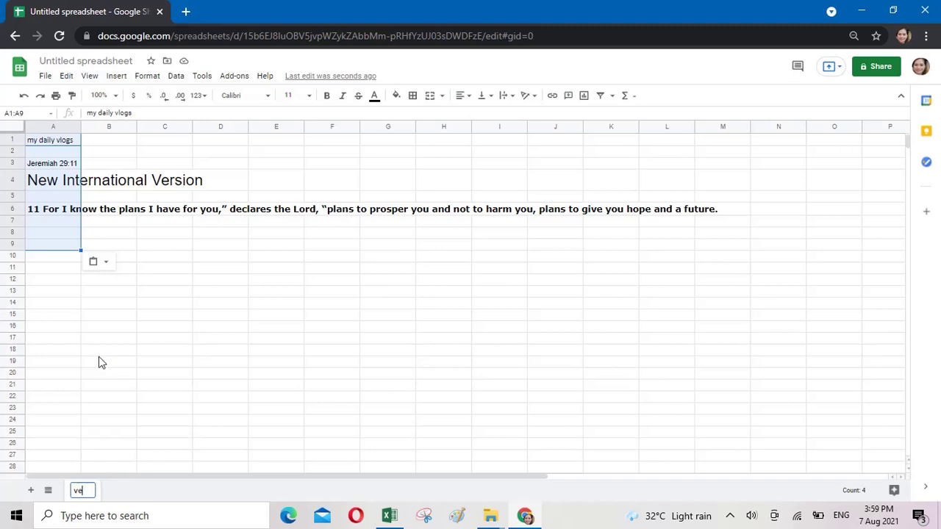
{"action": "type", "text": "rse"}
{"action": "left_click", "coordinate": [211, 357]}
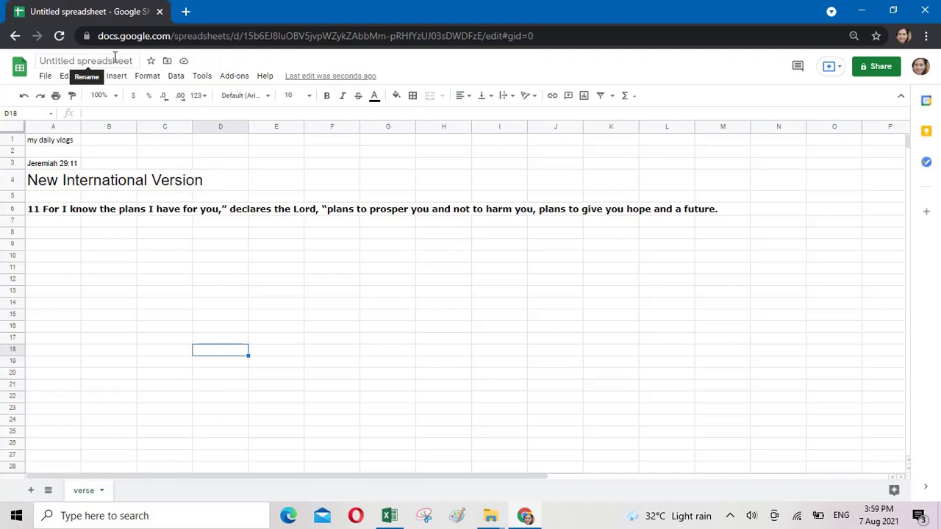
- Change the 'Untitled spreadsheet' title to 'my favorite memory verse'
{"action": "left_click", "coordinate": [135, 61]}
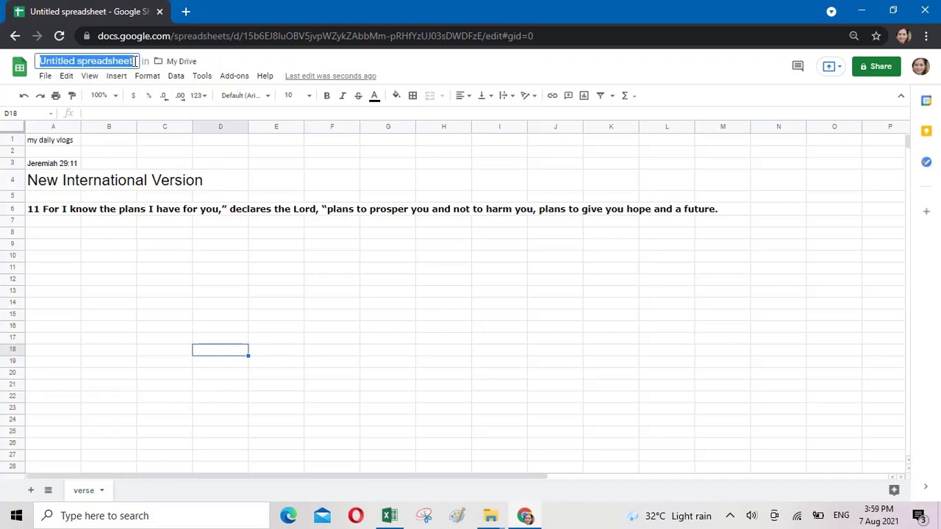
{"action": "type", "text": "my "}
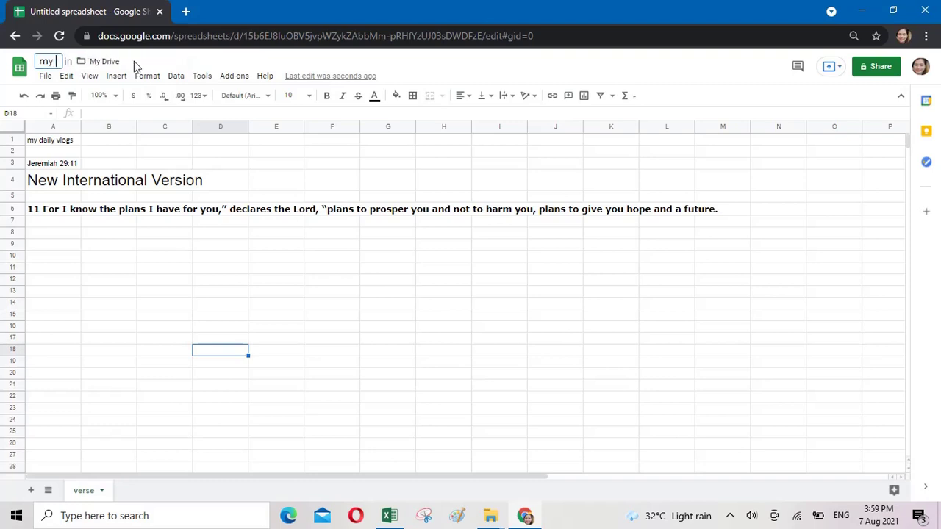
{"action": "type", "text": "favori"}
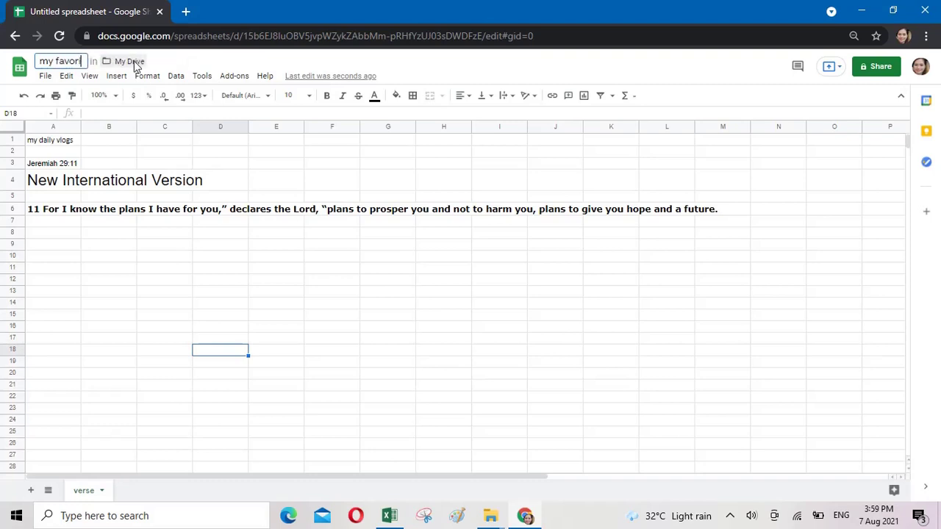
{"action": "type", "text": "te memo"}
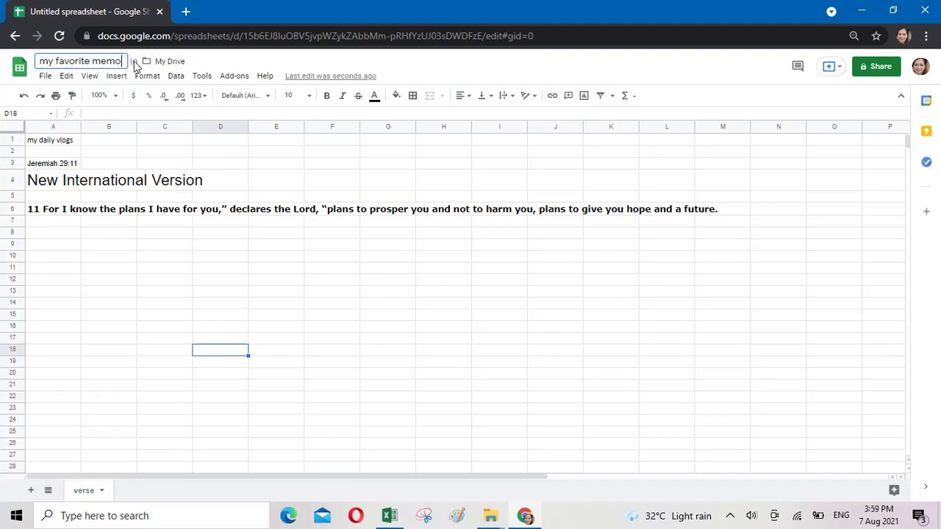
{"action": "type", "text": "ry vers"}
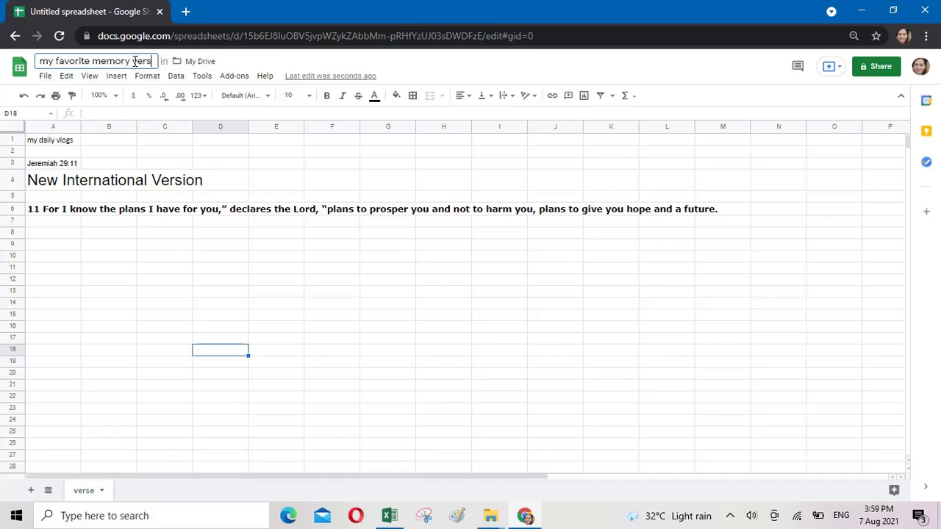
{"action": "type", "text": "e"}
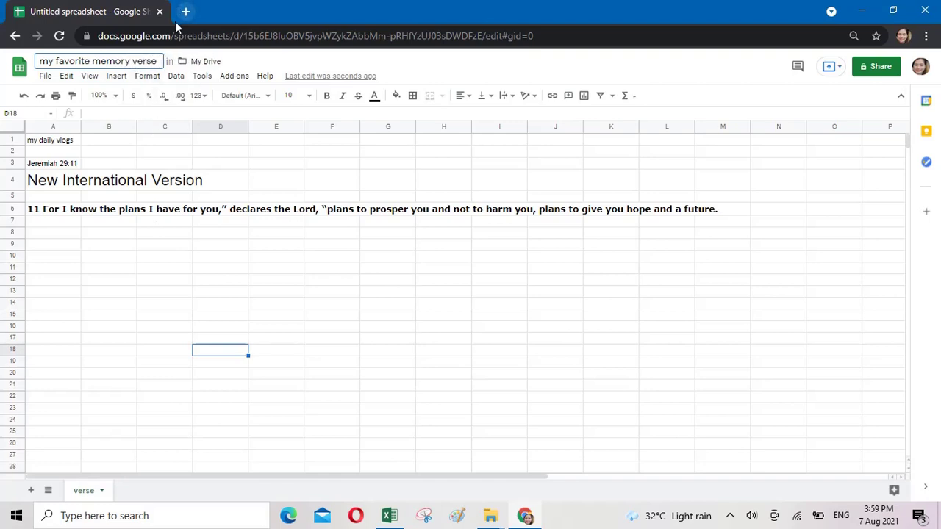
{"action": "left_click", "coordinate": [94, 284]}
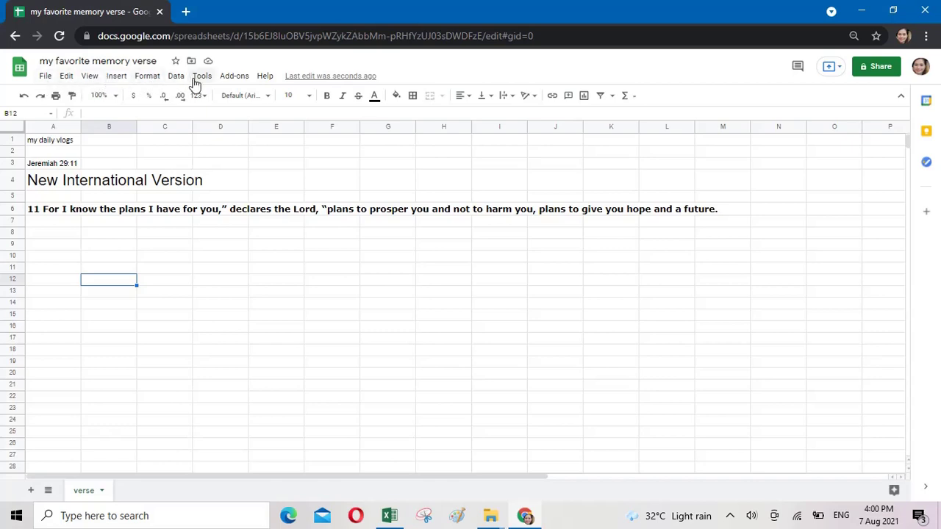
{"action": "left_click", "coordinate": [61, 215]}
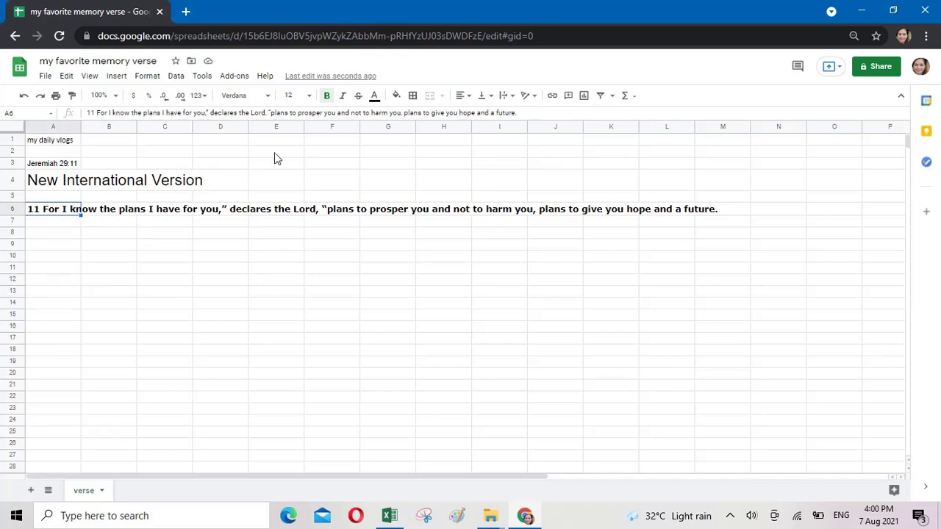
{"action": "left_click", "coordinate": [506, 97]}
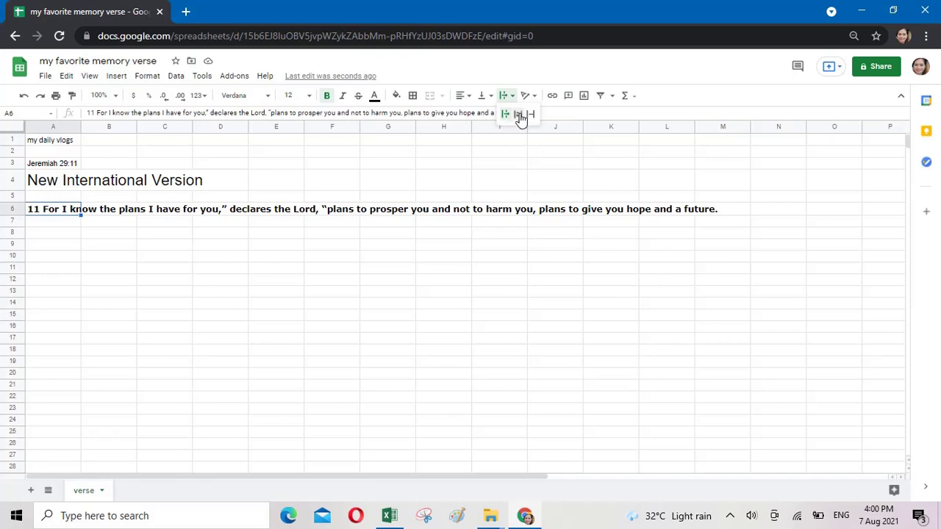
{"action": "left_click", "coordinate": [519, 115]}
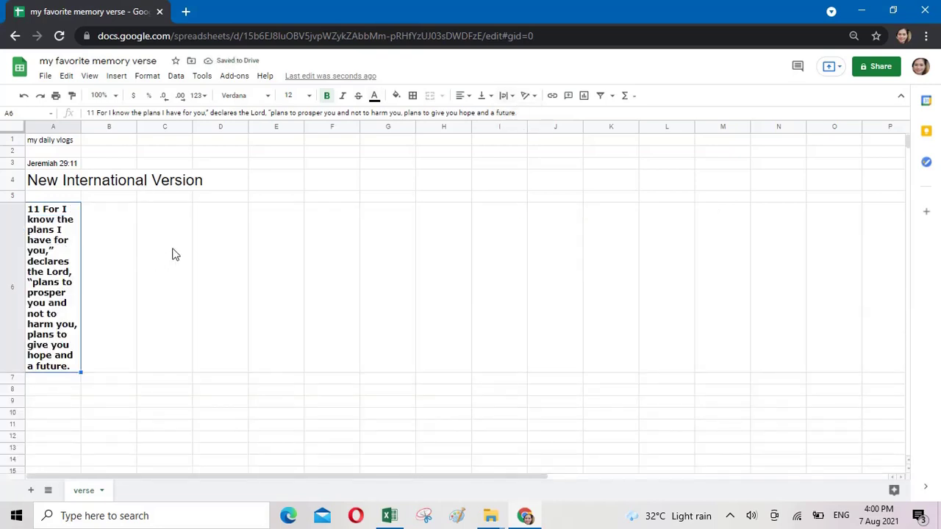
{"action": "key", "text": "ctrl+z"}
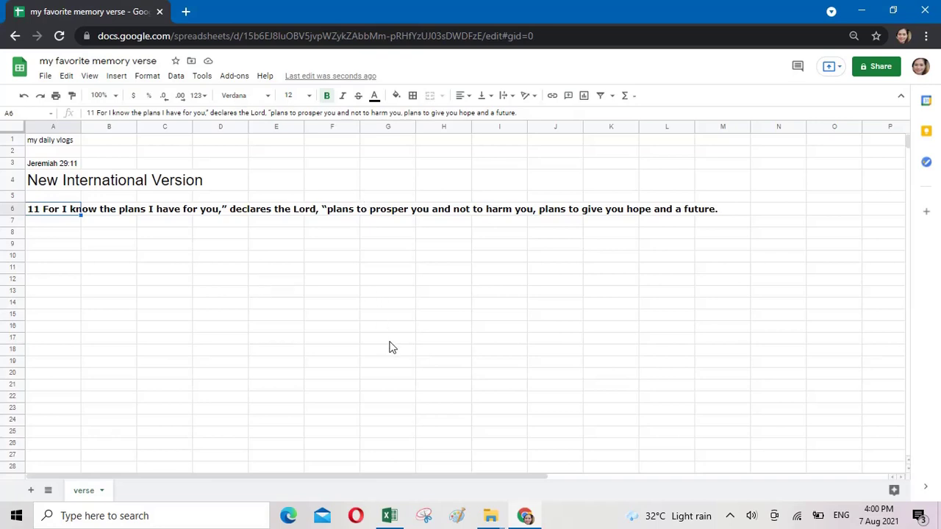
{"action": "left_click", "coordinate": [881, 68]}
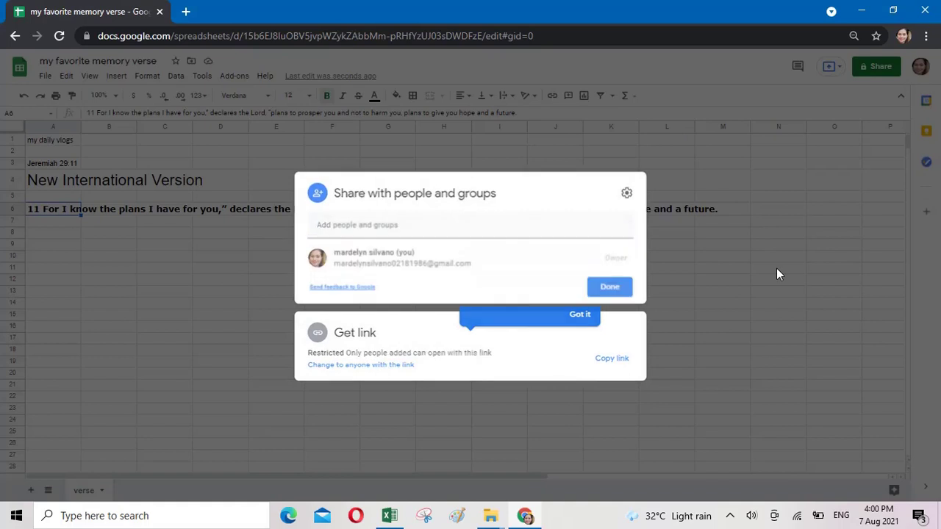
{"action": "left_click", "coordinate": [777, 269]}
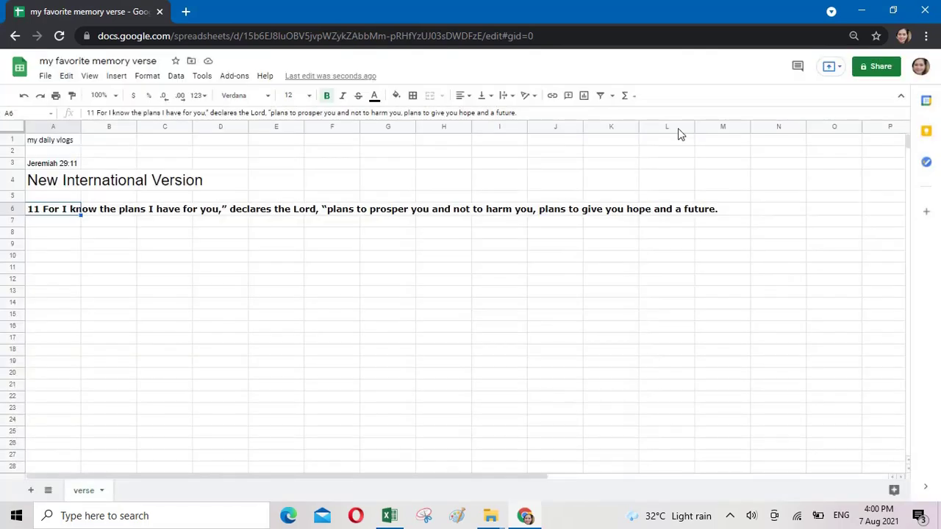
{"action": "left_click", "coordinate": [550, 40]}
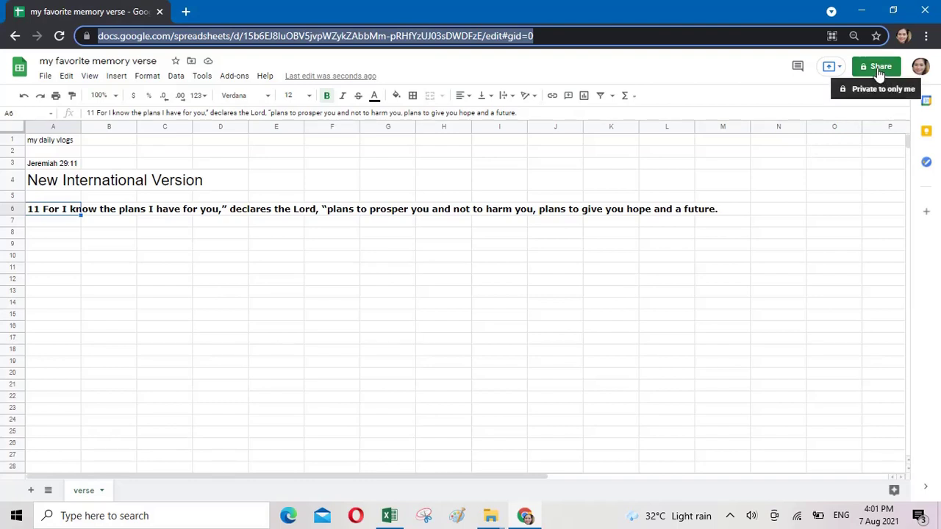
{"action": "left_click", "coordinate": [879, 73]}
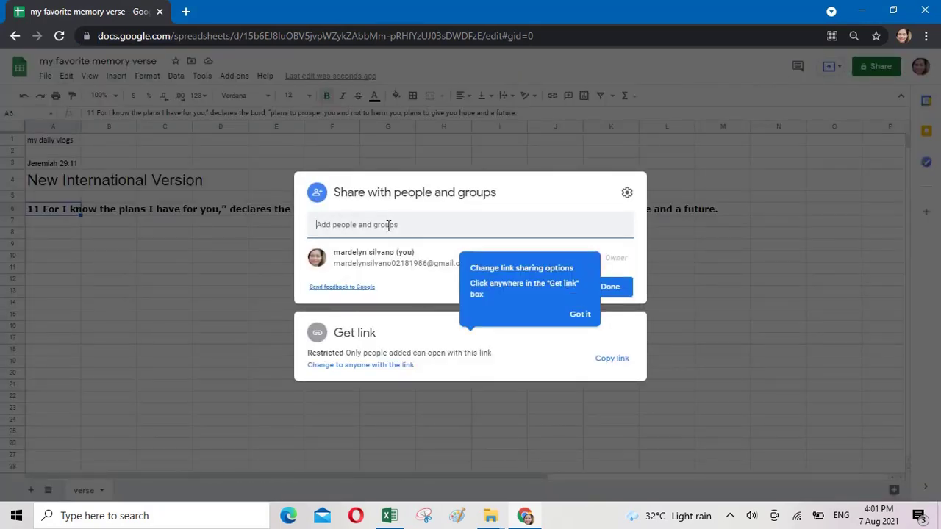
{"action": "left_click", "coordinate": [388, 226]}
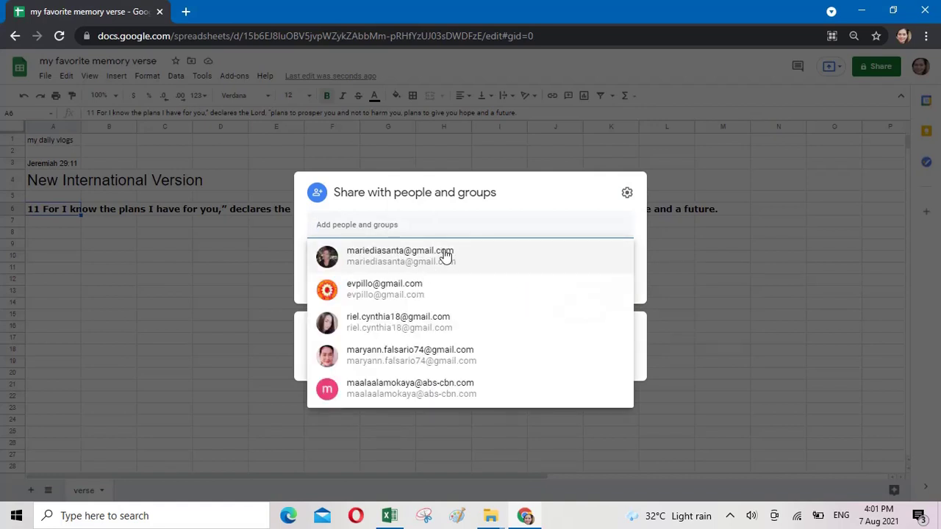
{"action": "mouse_move", "coordinate": [445, 256]}
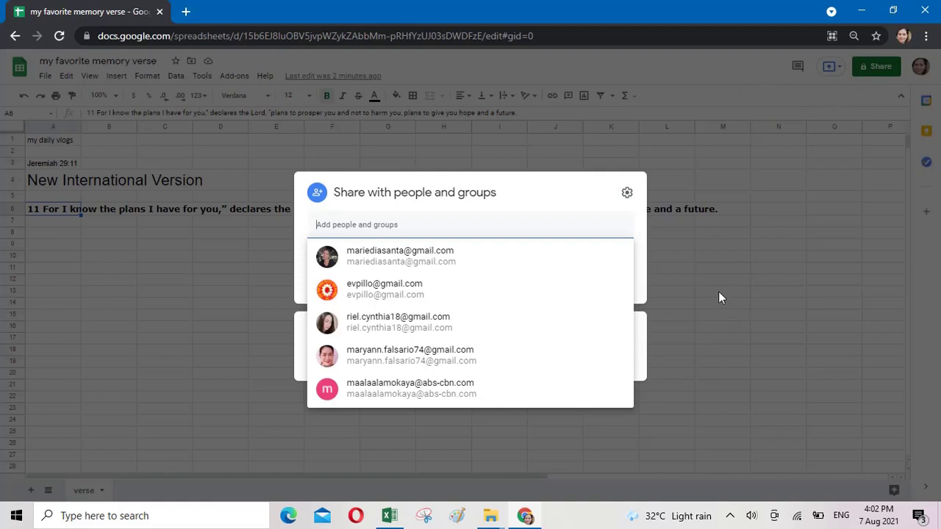
{"action": "key", "text": "Escape"}
{"action": "key", "text": "Escape"}
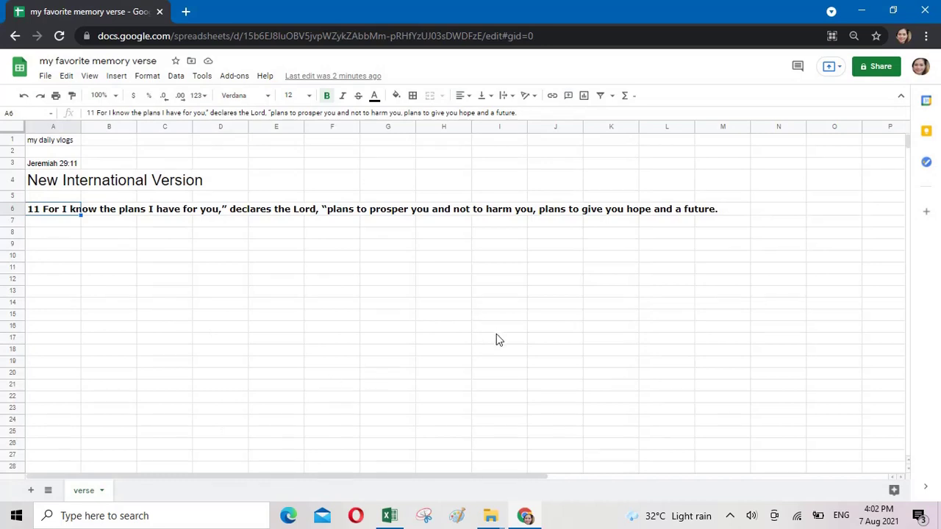
- Open the screen recorder's Recording Toolbar from the hidden system tray icons
{"action": "left_click", "coordinate": [730, 519]}
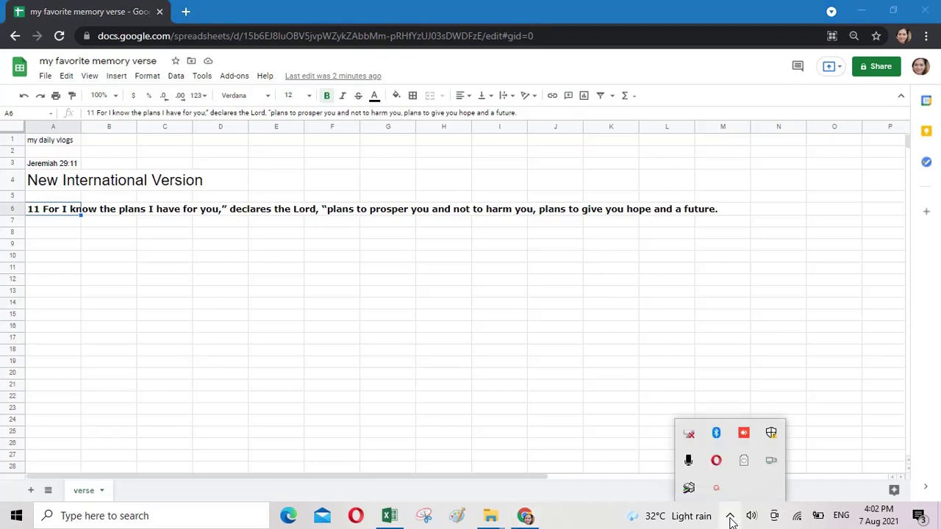
{"action": "left_click", "coordinate": [717, 489]}
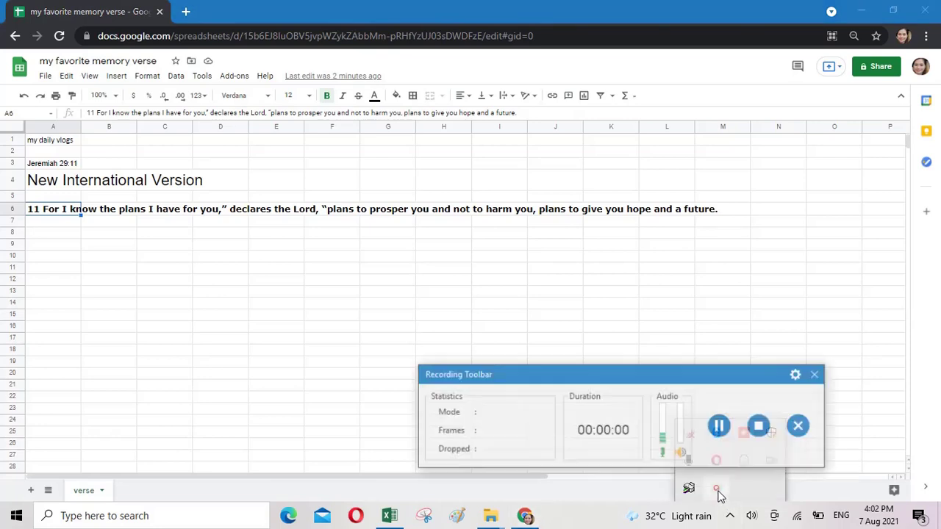